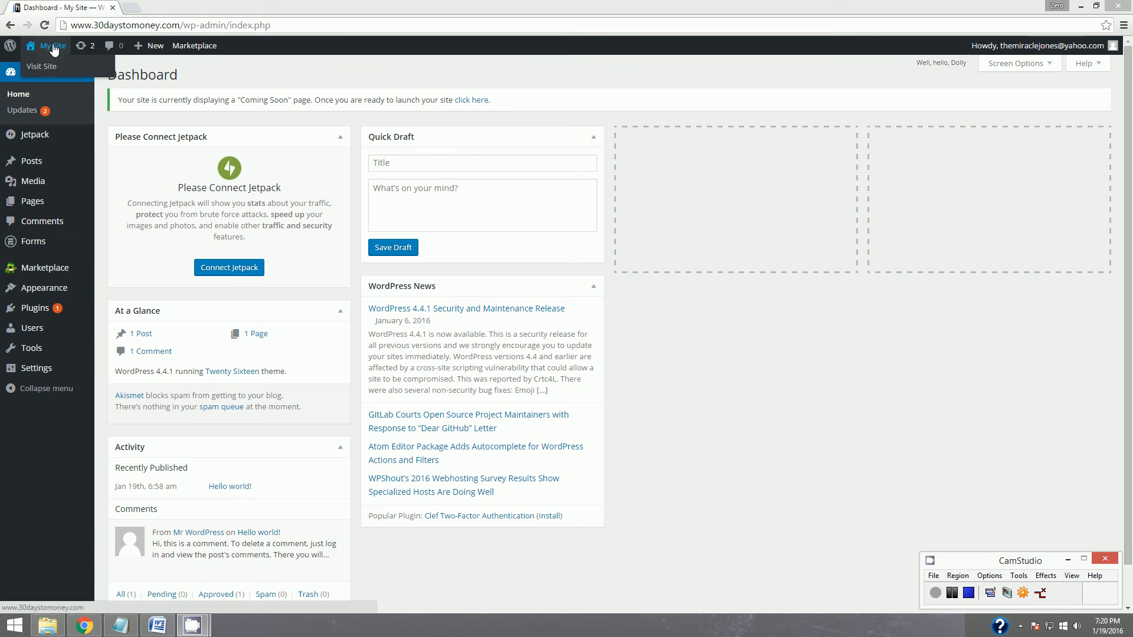
View the site's front page in a separate tab, look over its current layout, and close that tab
right_click(50, 66)
click(89, 72)
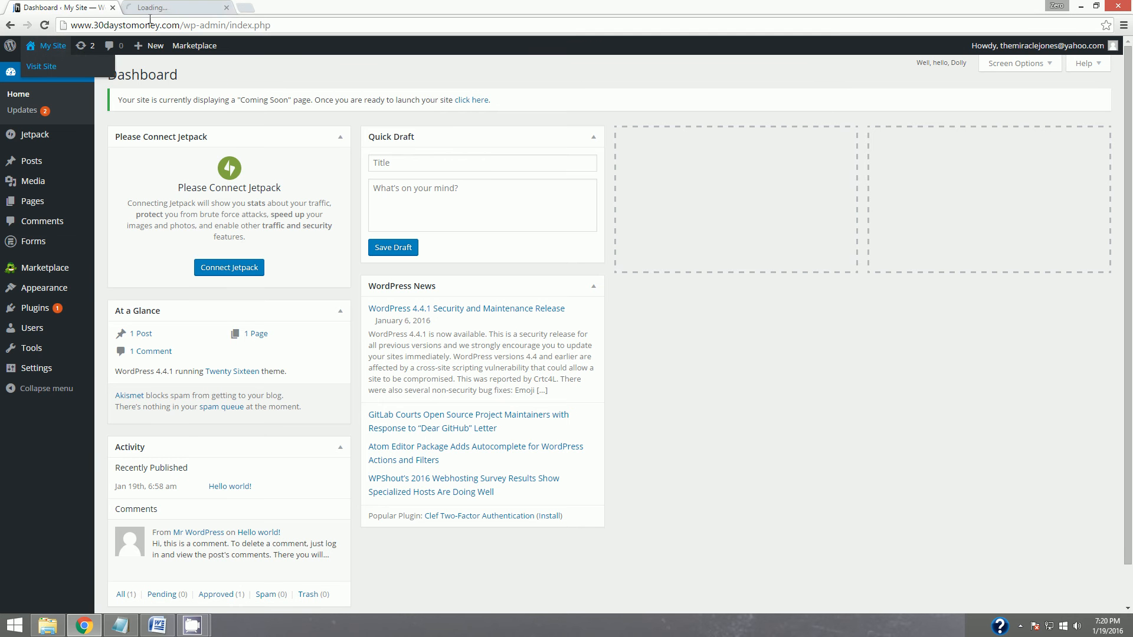
click(173, 12)
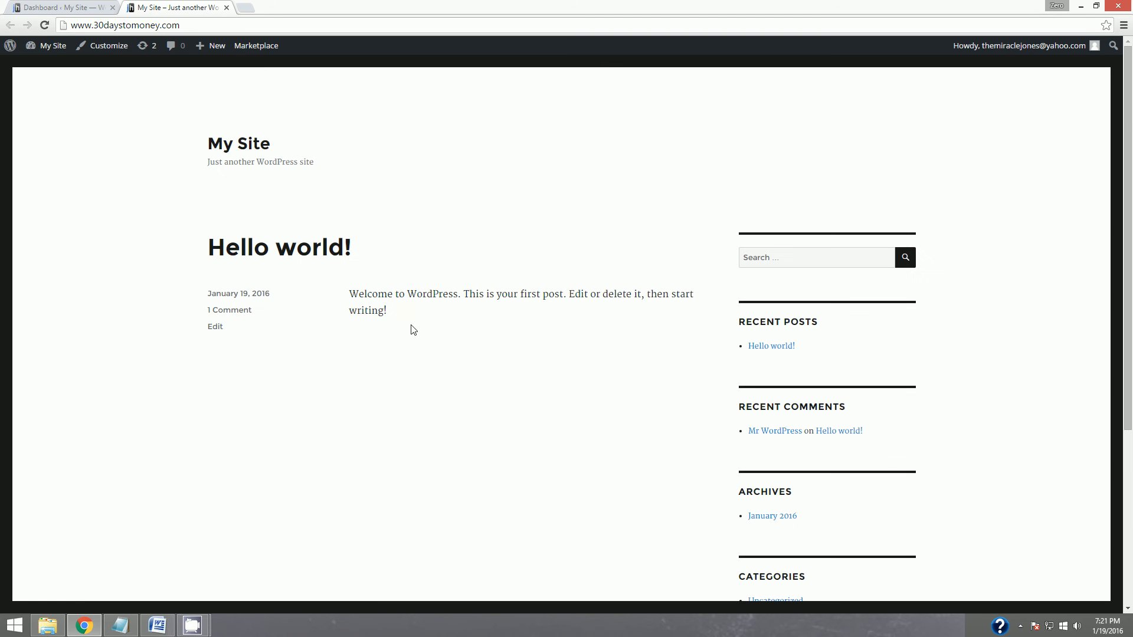
scroll(749, 319, down, 2)
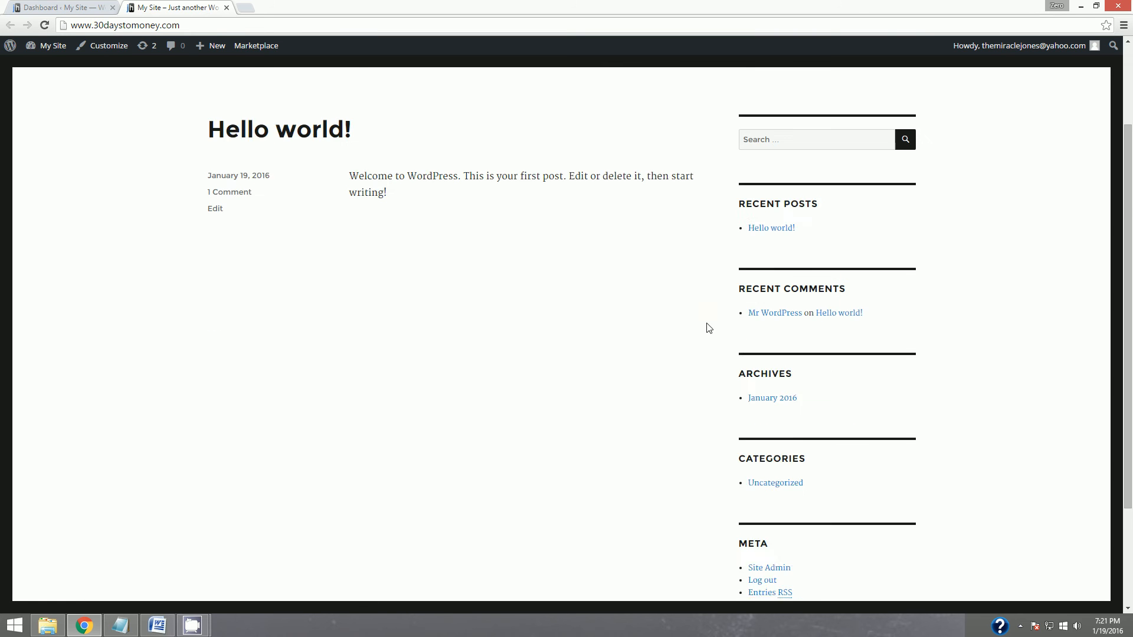
scroll(708, 326, up, 2)
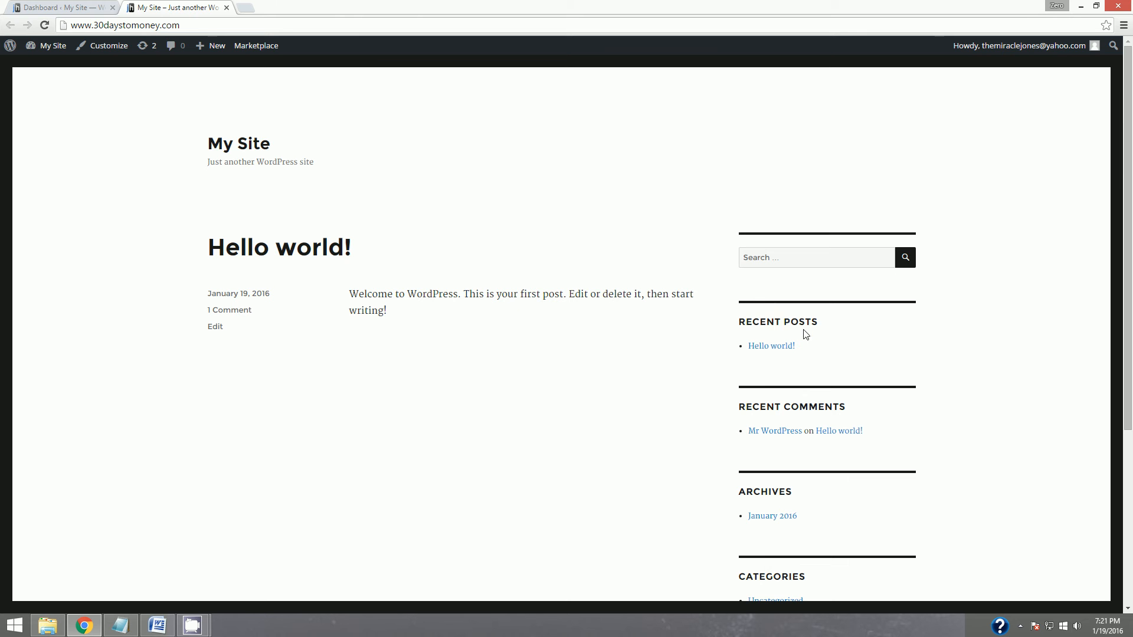
click(226, 8)
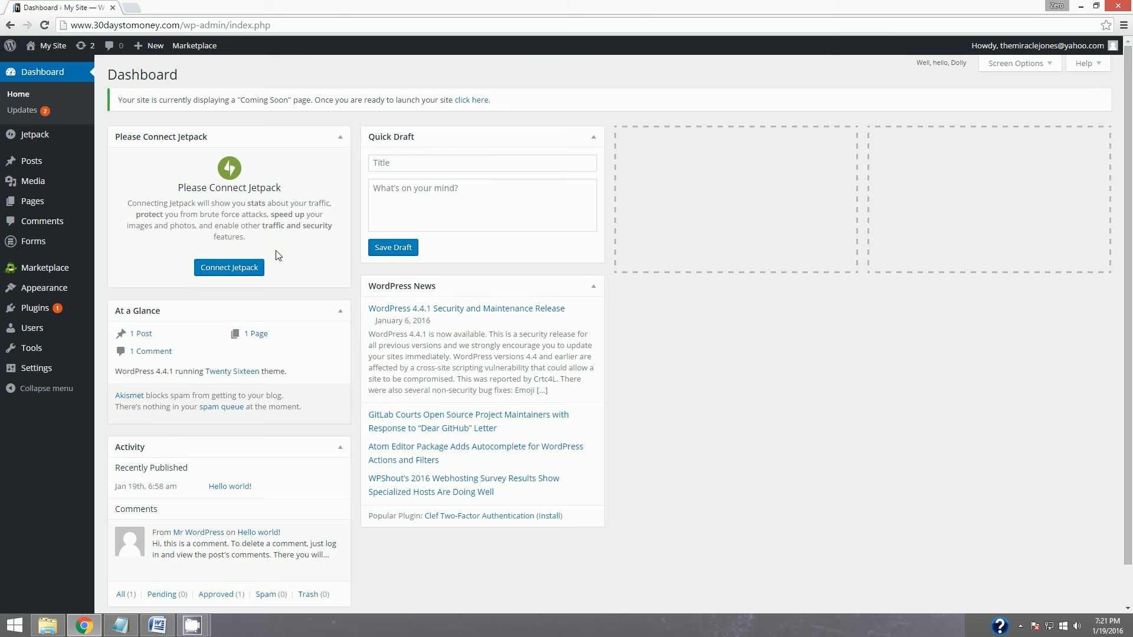
Find the Point theme by searching the new themes for "point", install it, and activate it
mouse_move(47, 295)
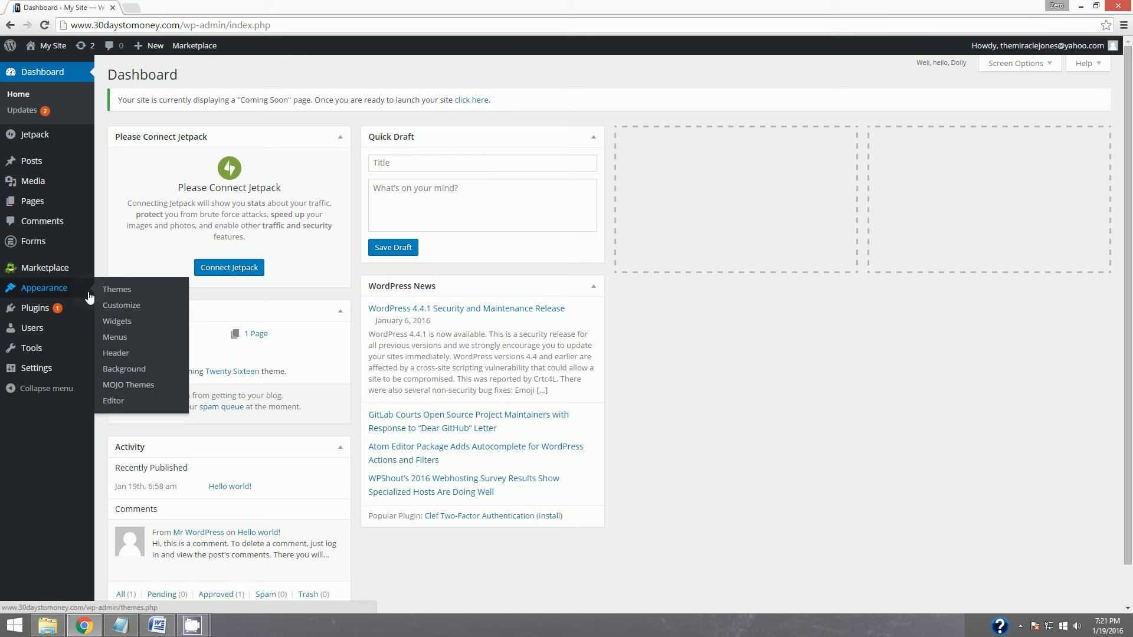
click(129, 294)
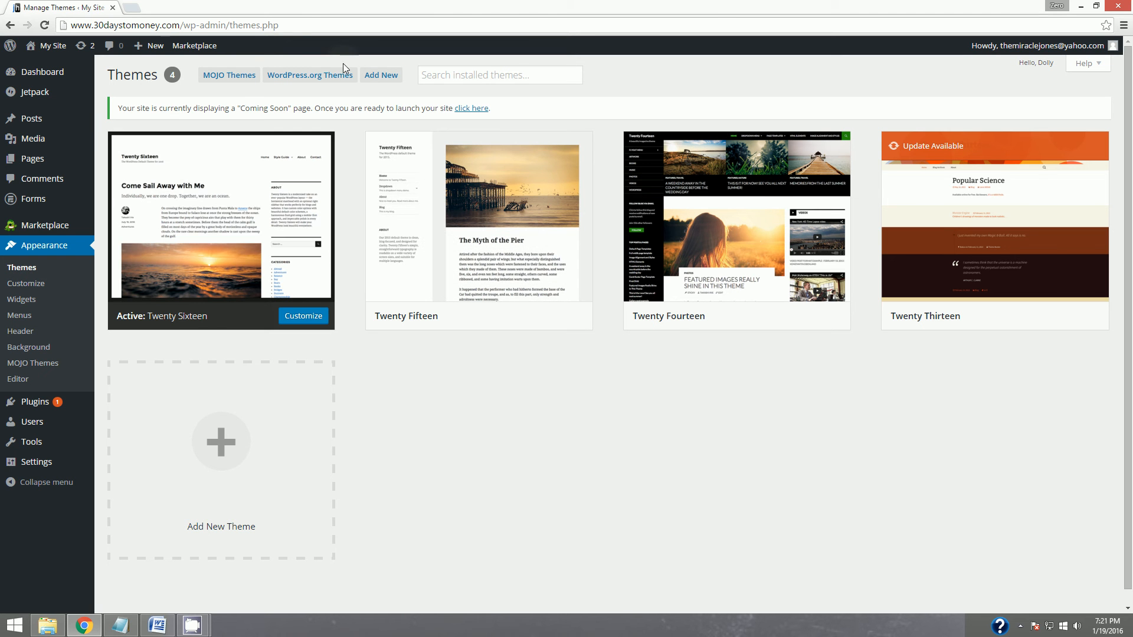
click(390, 76)
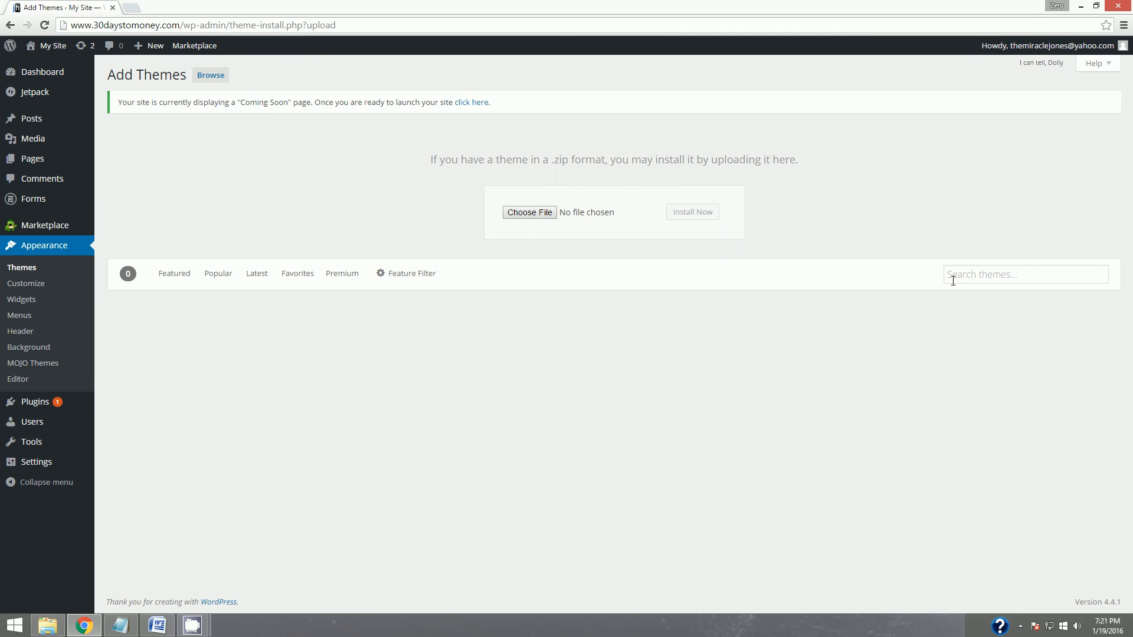
click(987, 278)
text(point)
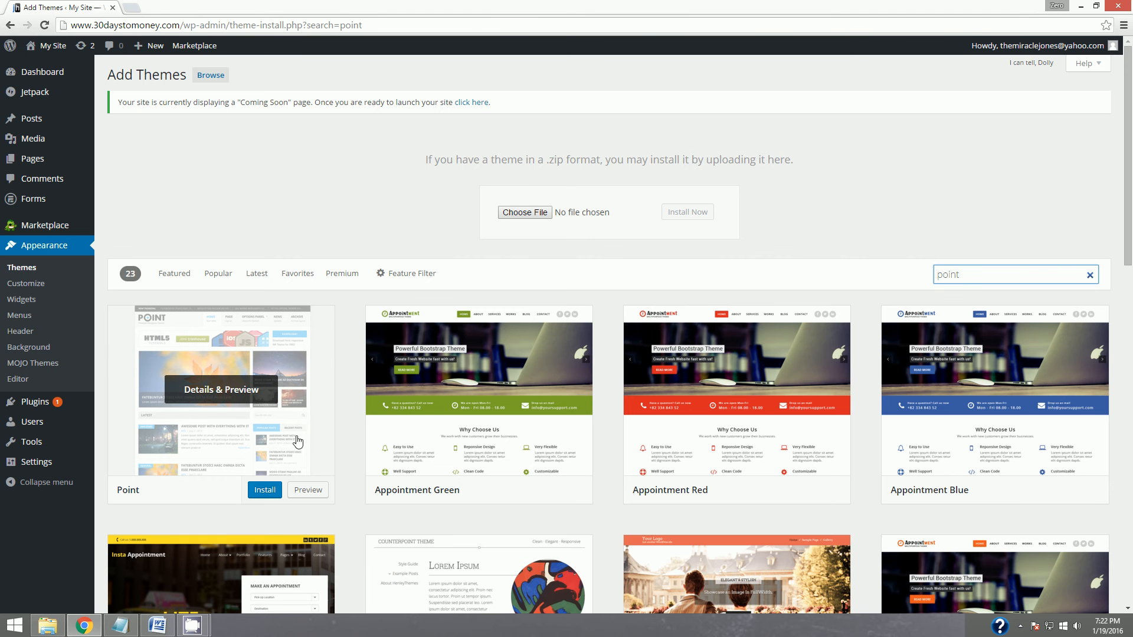
click(263, 491)
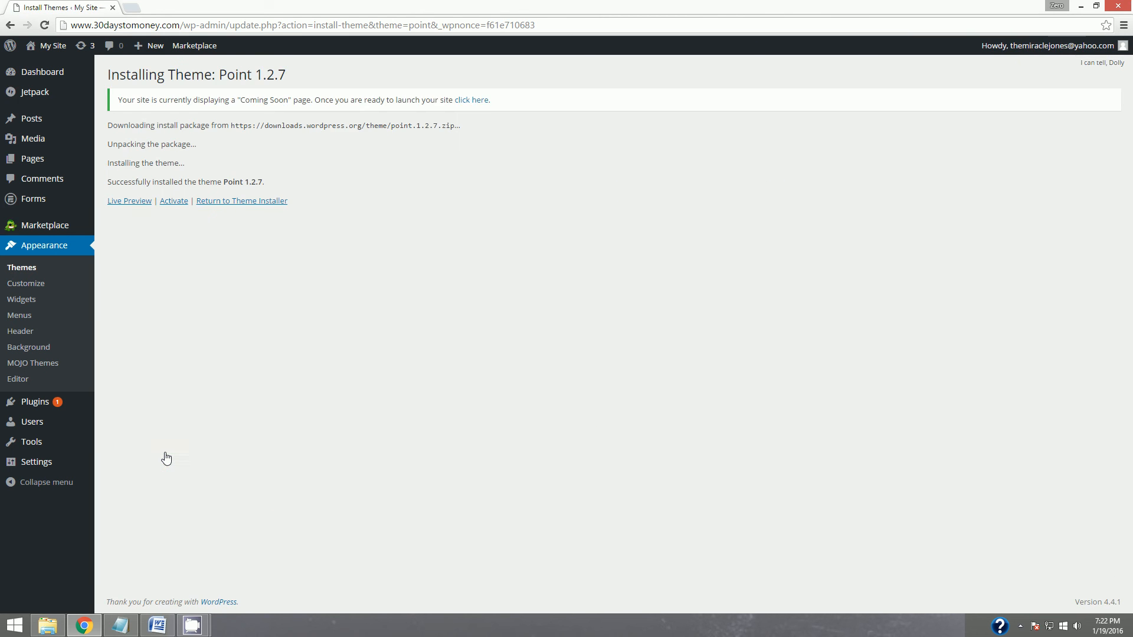
click(175, 202)
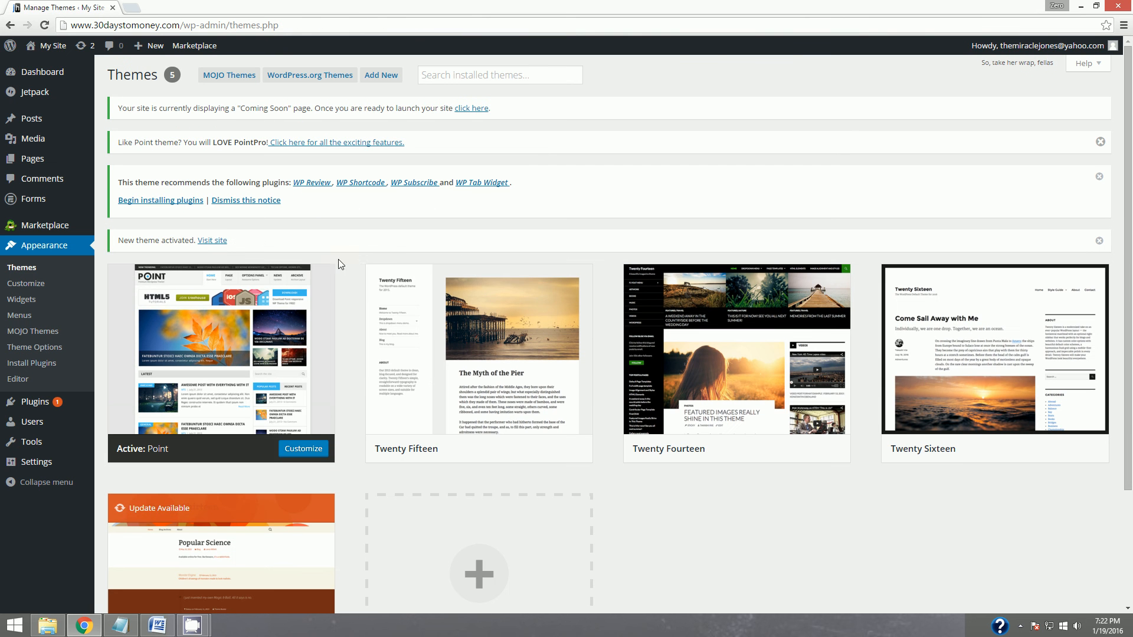
Check how the site's front page looks with the Point theme in a separate tab, and close that tab
mouse_move(52, 47)
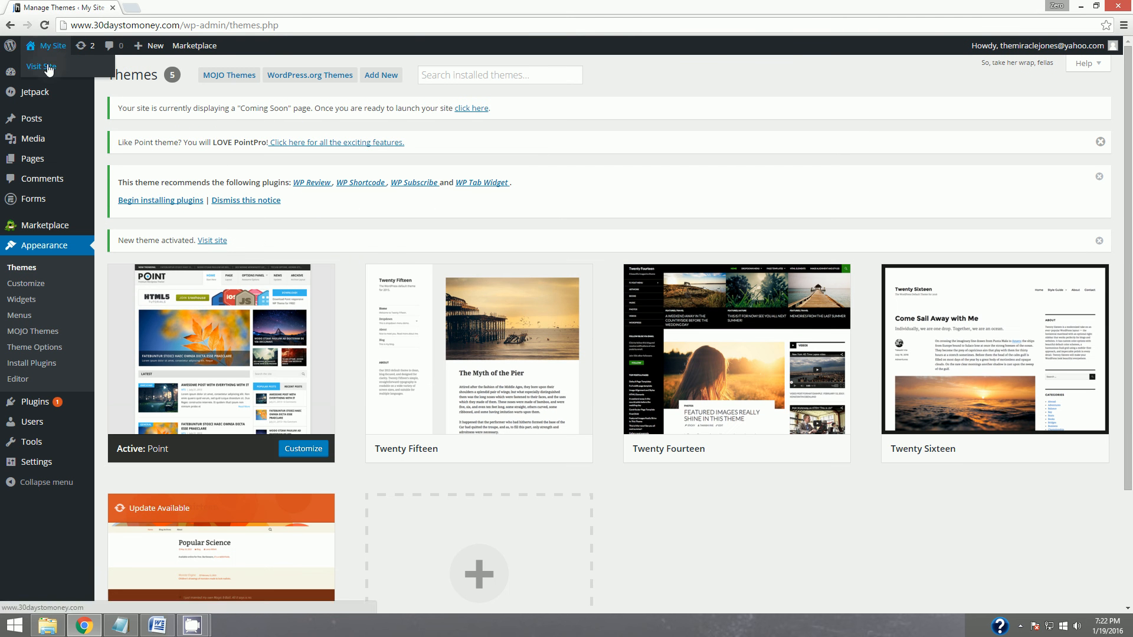
right_click(49, 70)
click(82, 73)
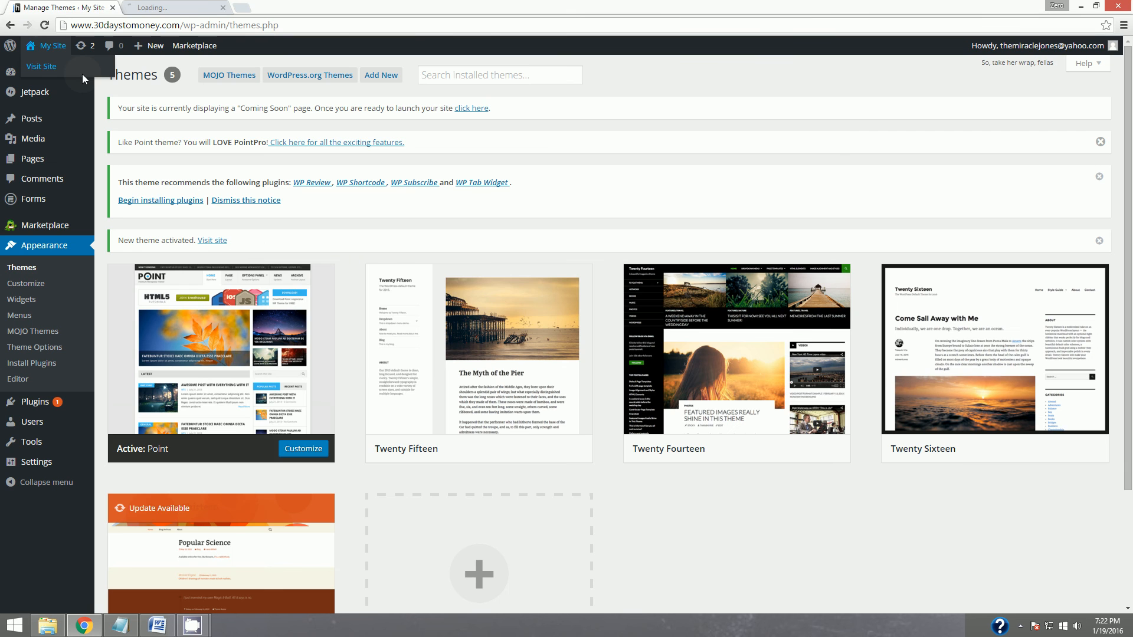
click(192, 9)
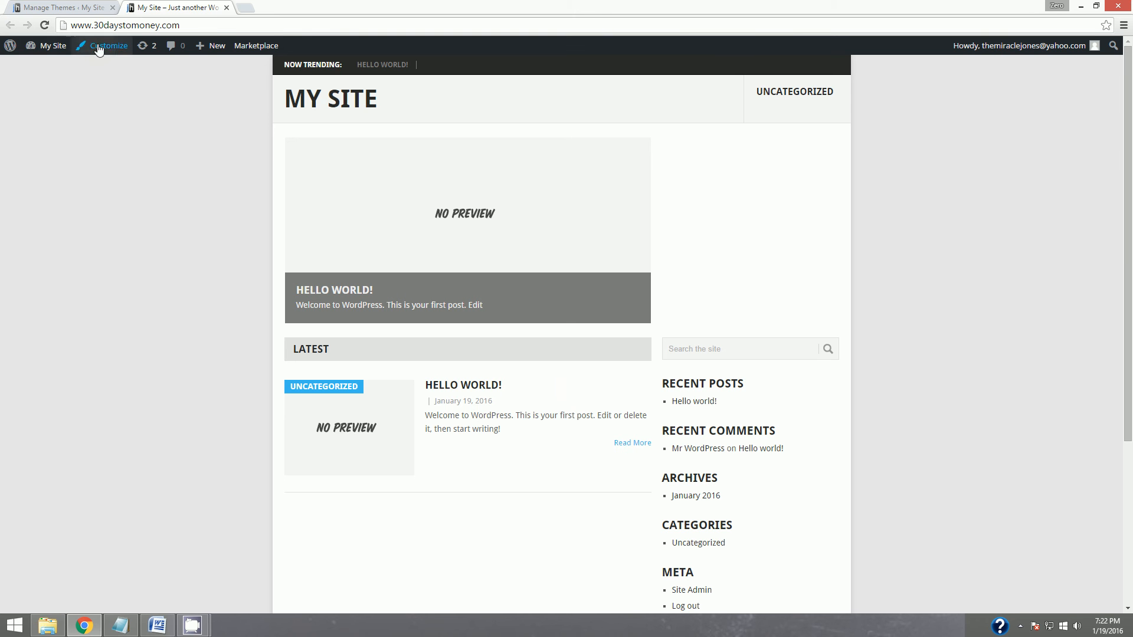
click(226, 8)
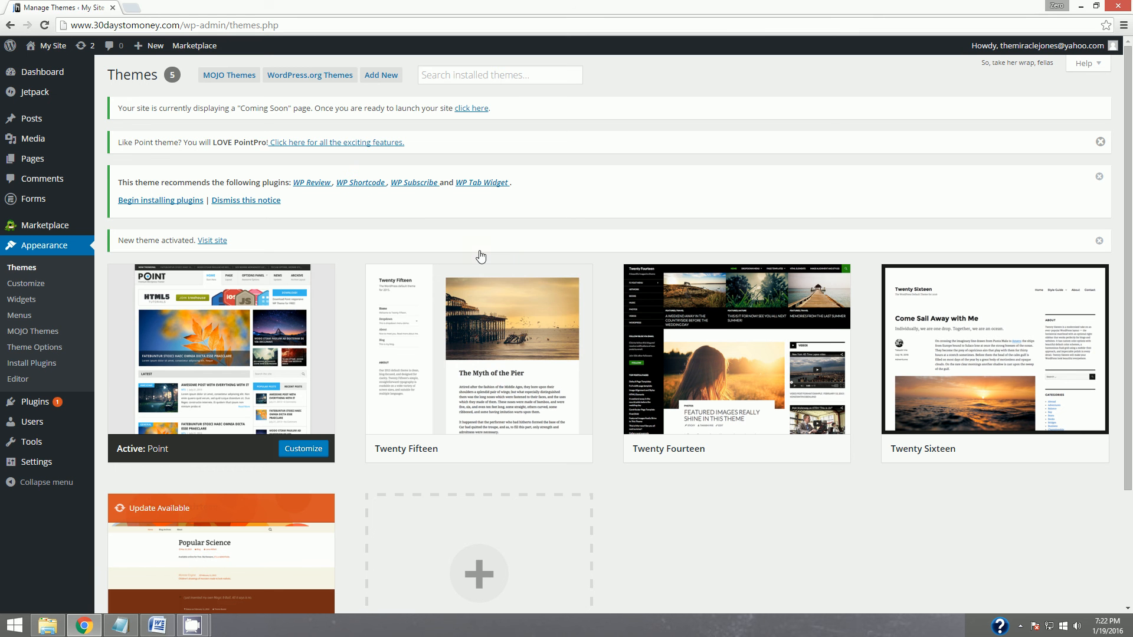
Go to the list of installed plugins and look through its entries
mouse_move(467, 293)
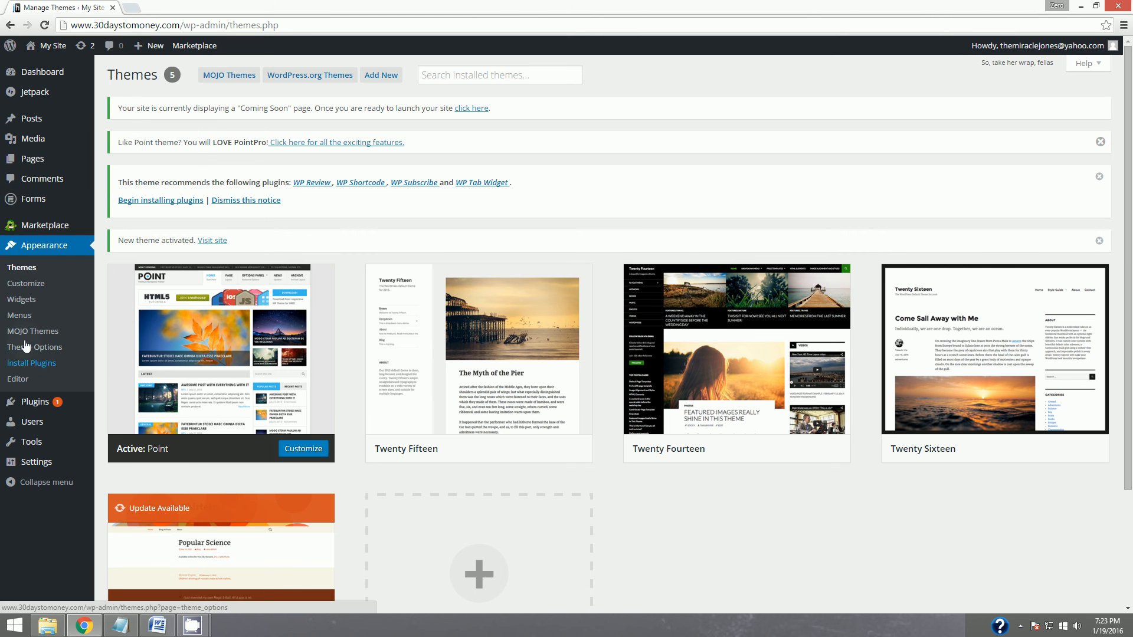
mouse_move(49, 412)
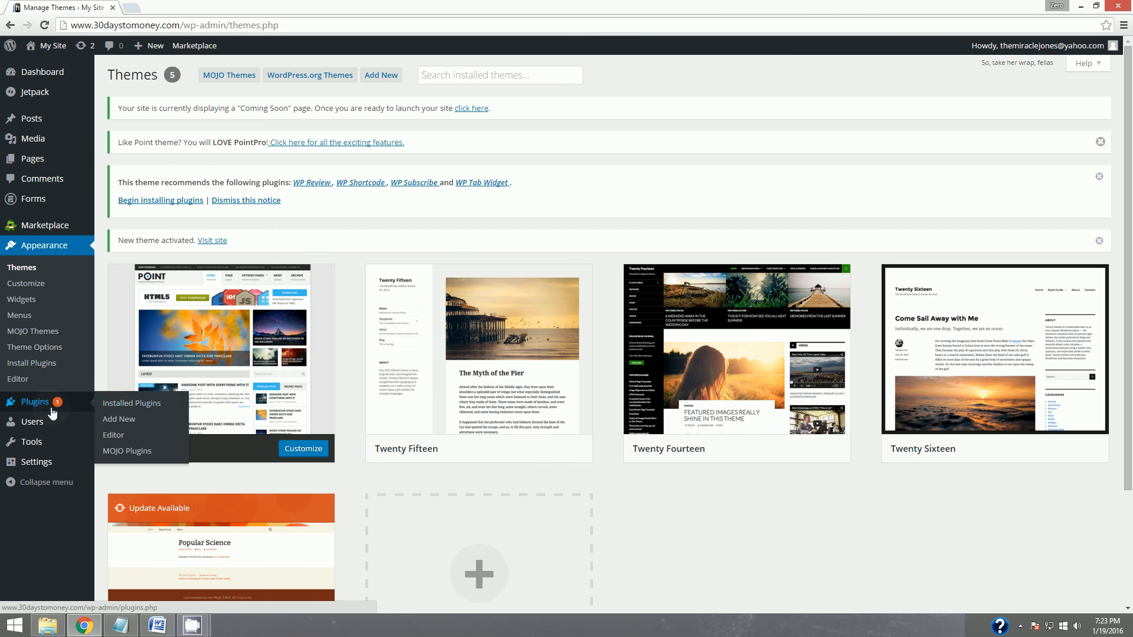
click(127, 420)
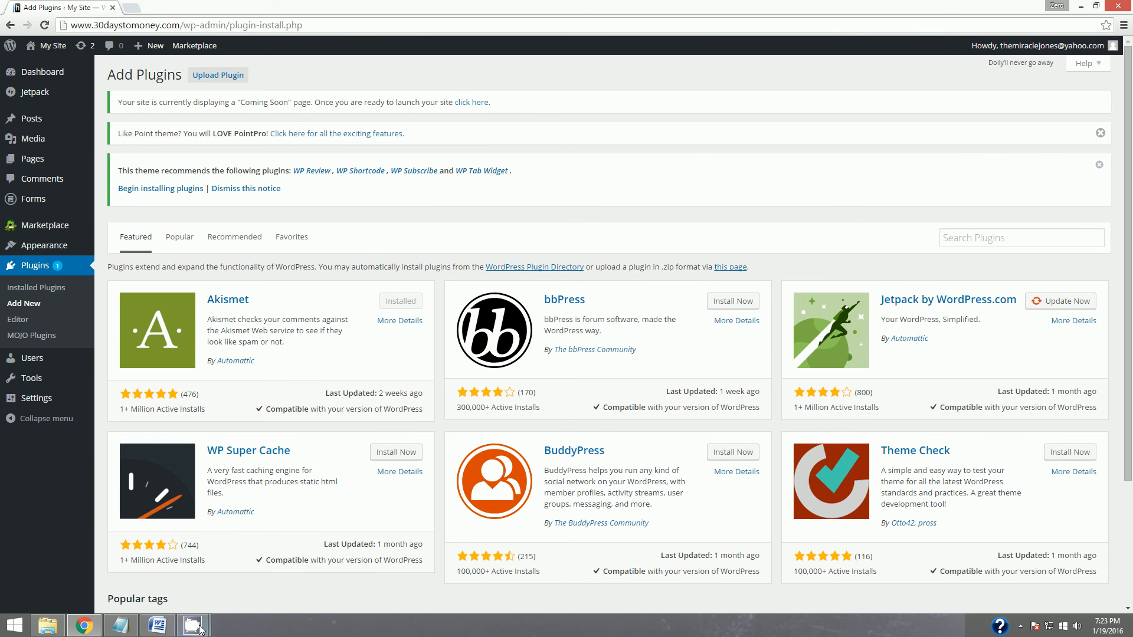
click(28, 289)
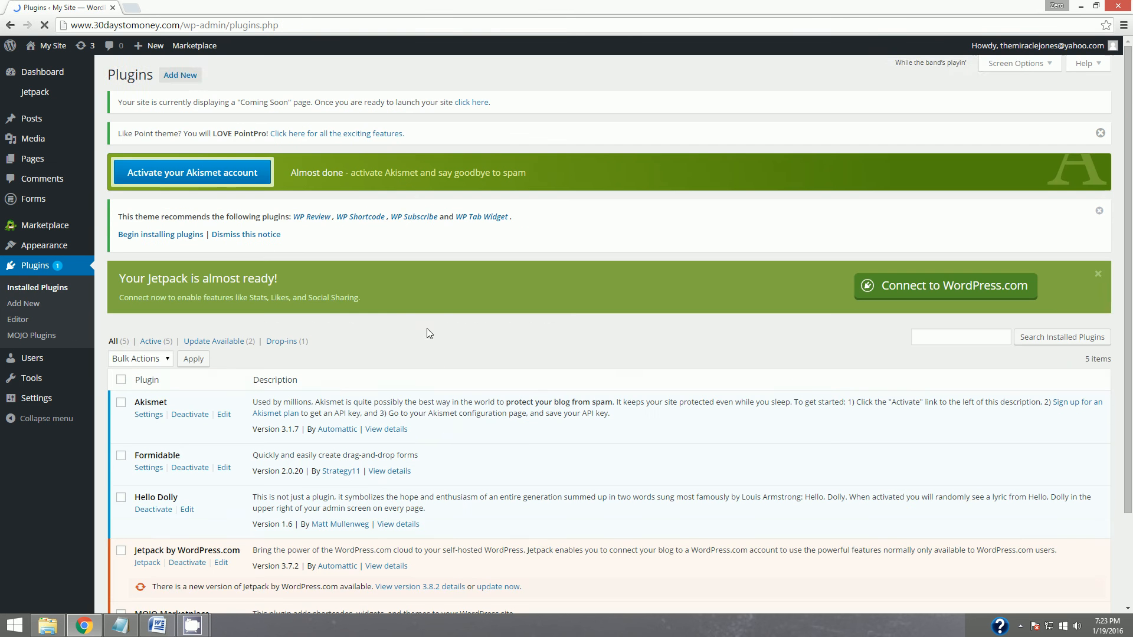
scroll(436, 354, down, 2)
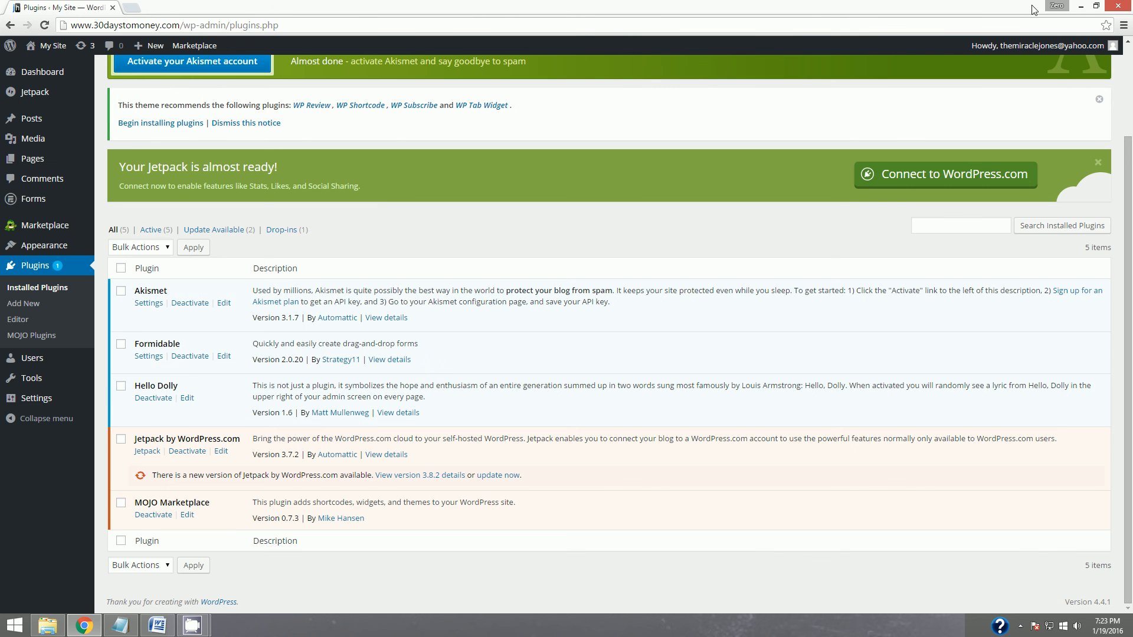
scroll(908, 130, up, 2)
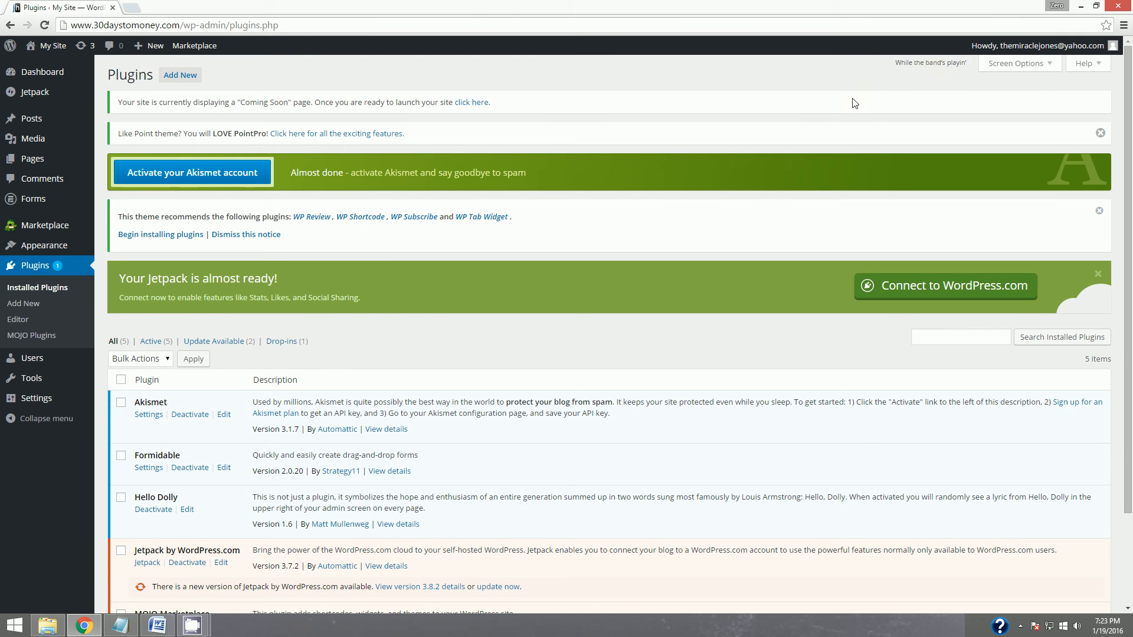
scroll(655, 267, down, 2)
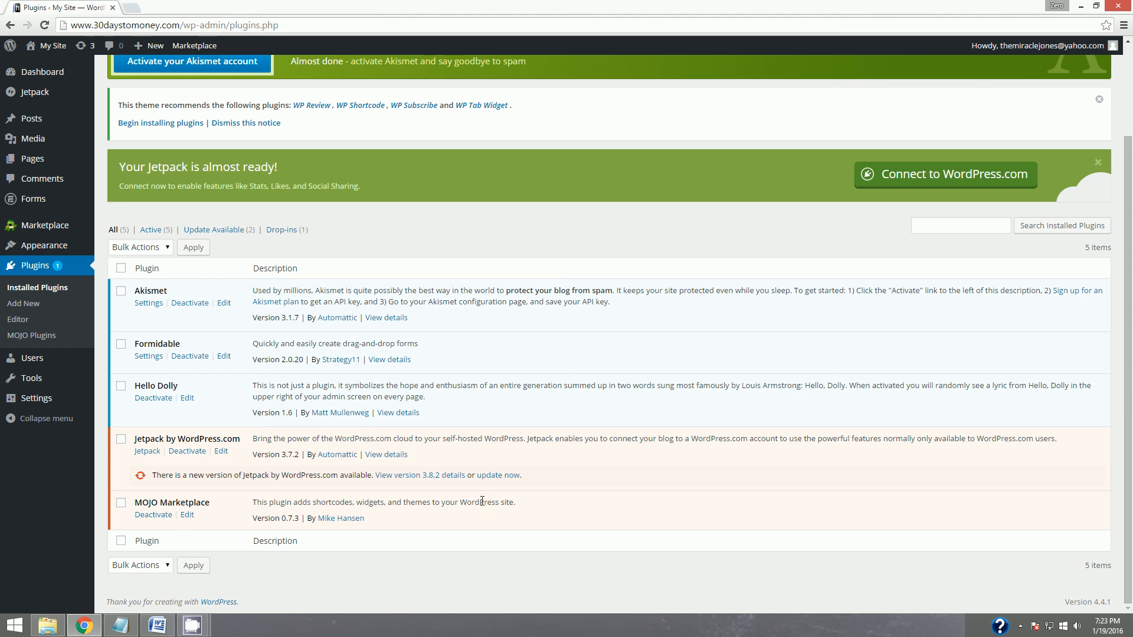
Try to delete the active Jetpack by WordPress.com and MOJO Marketplace plugins with a bulk action
click(121, 439)
click(122, 503)
click(166, 249)
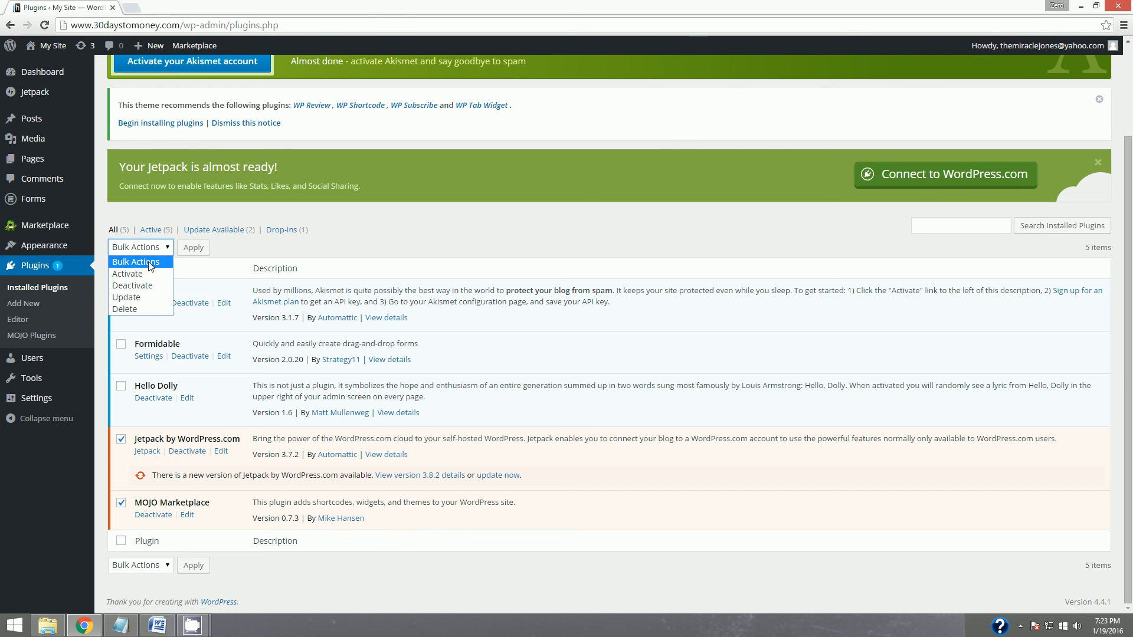
click(137, 310)
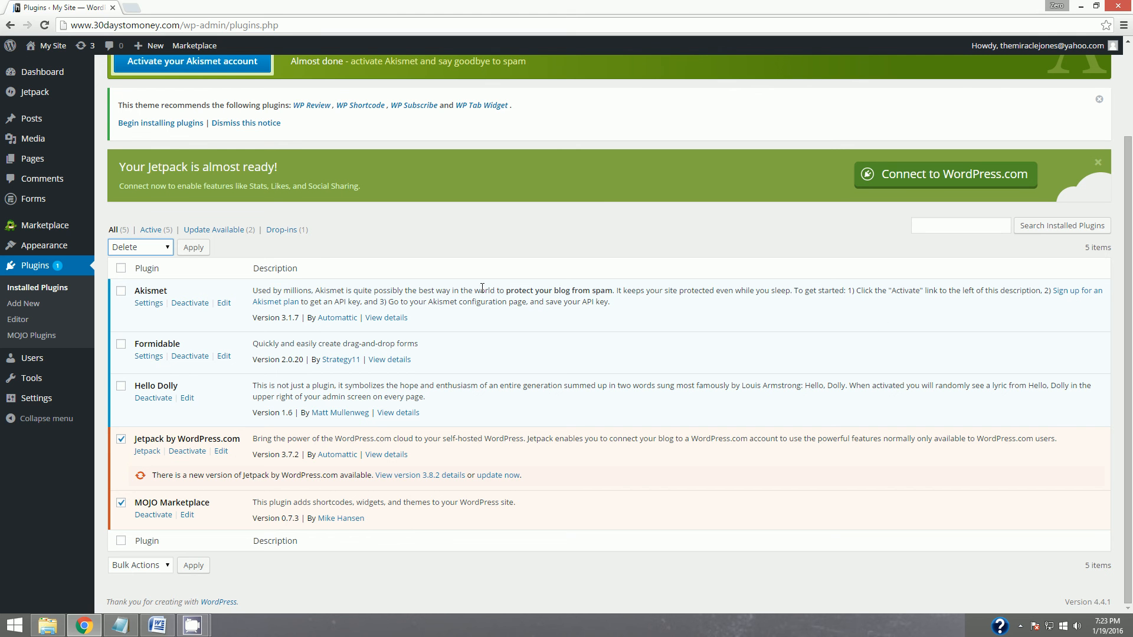
click(191, 247)
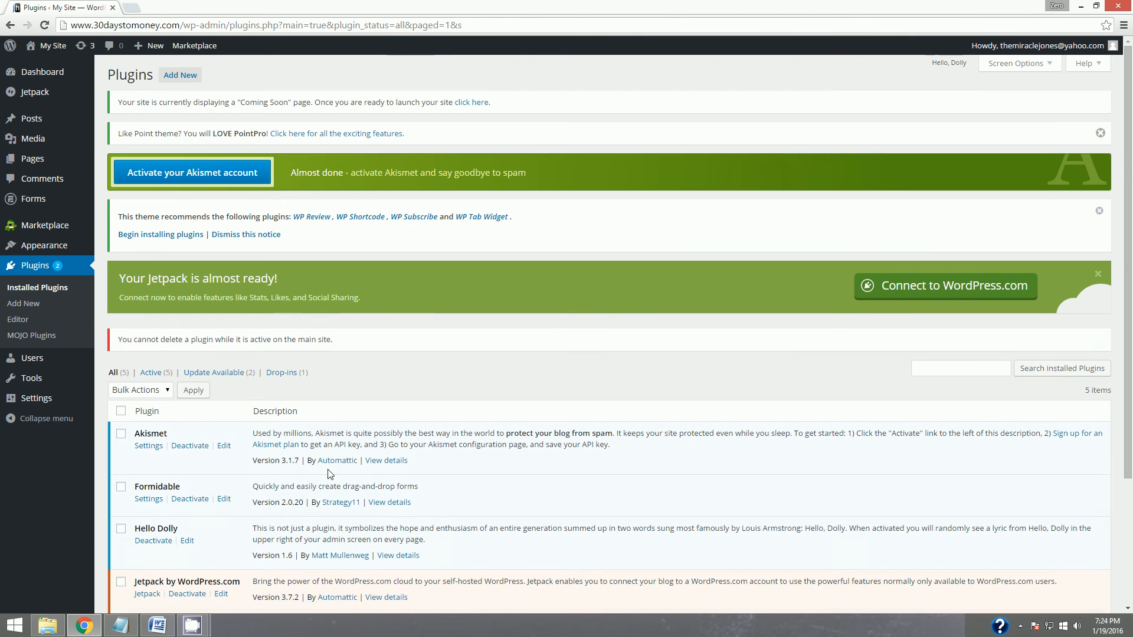
Deactivate the Jetpack by WordPress.com and MOJO Marketplace plugins together with a bulk action
scroll(329, 474, down, 3)
scroll(352, 474, up, 2)
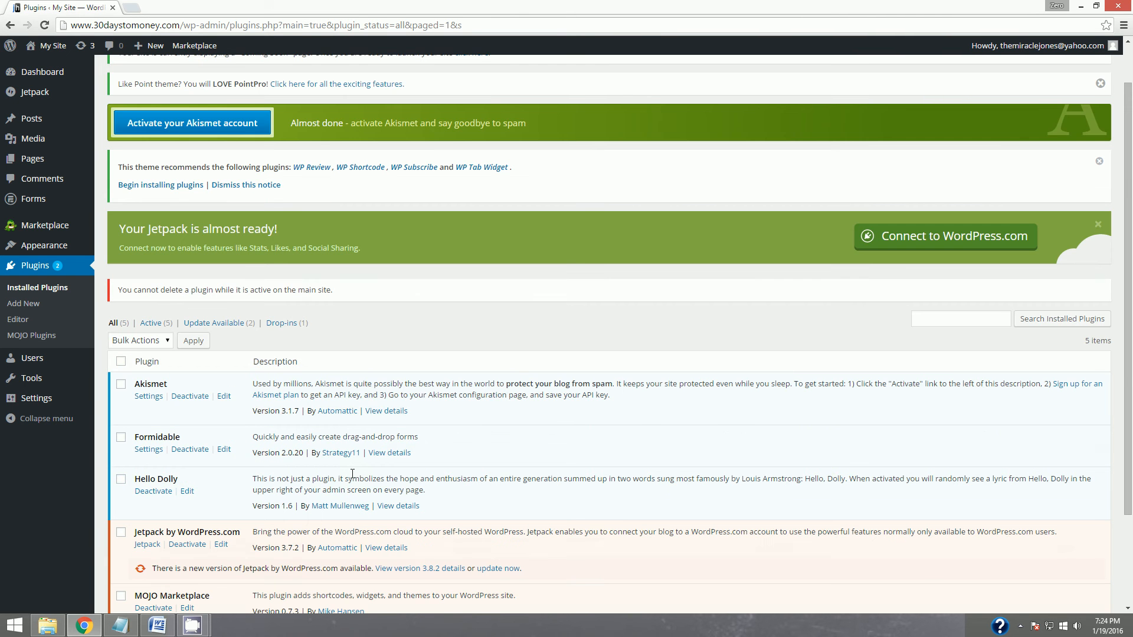
scroll(352, 474, down, 2)
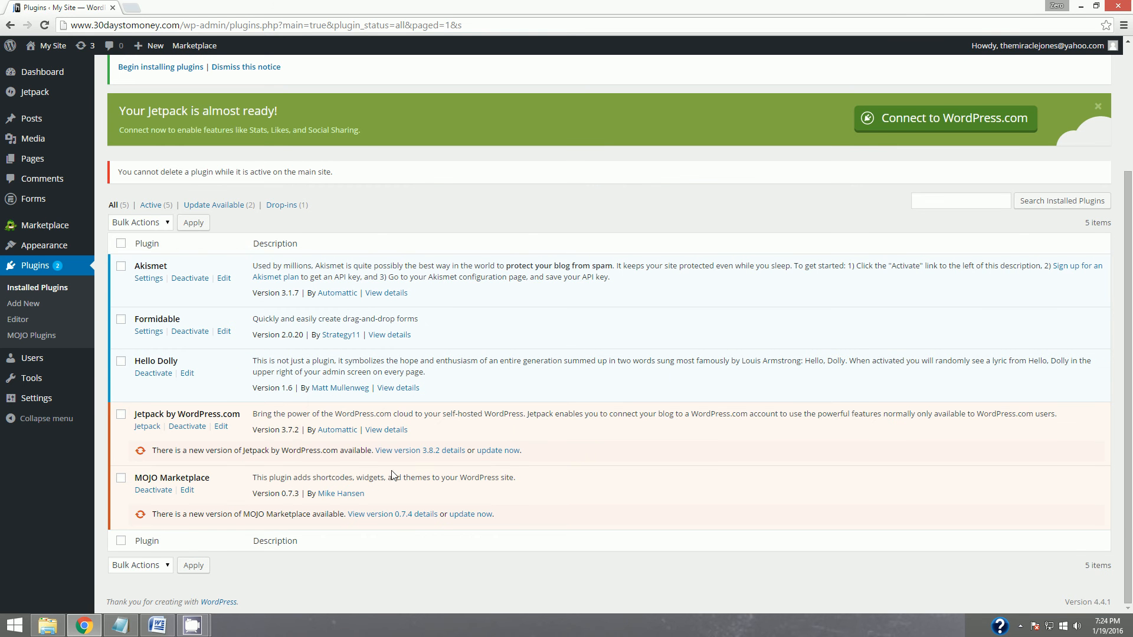
click(121, 478)
click(121, 416)
scroll(124, 413, up, 3)
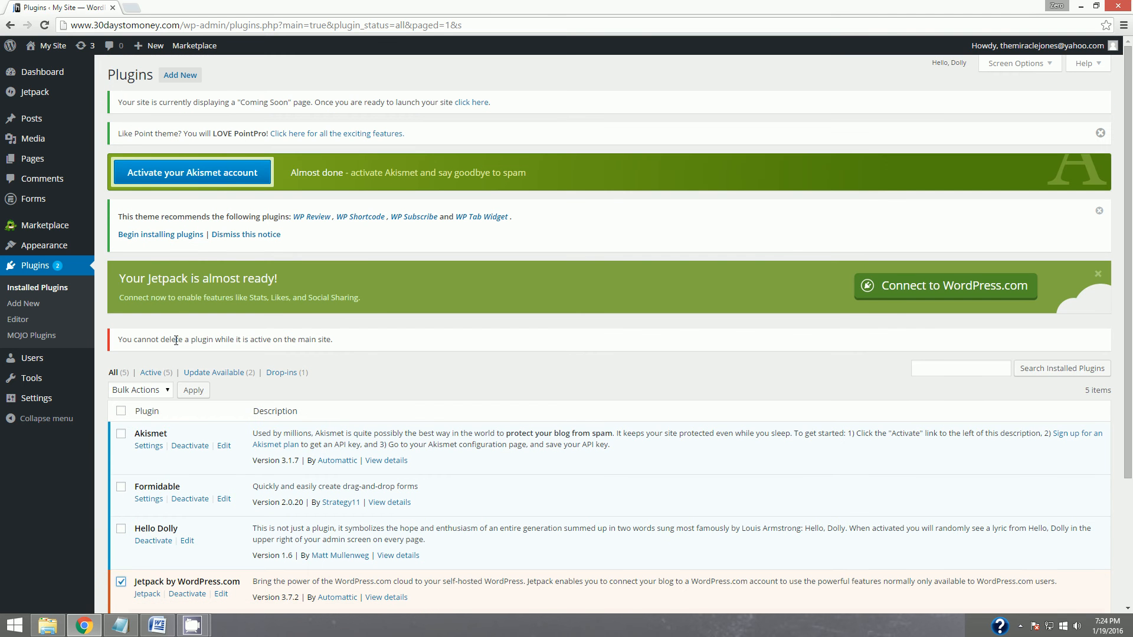
click(170, 391)
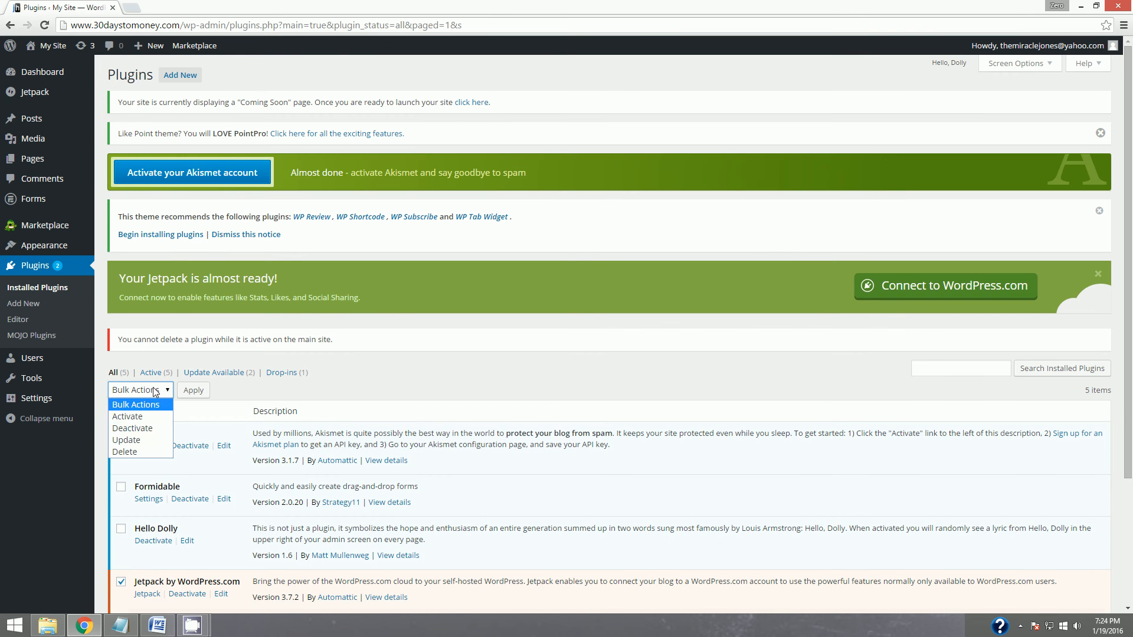
click(147, 434)
click(193, 390)
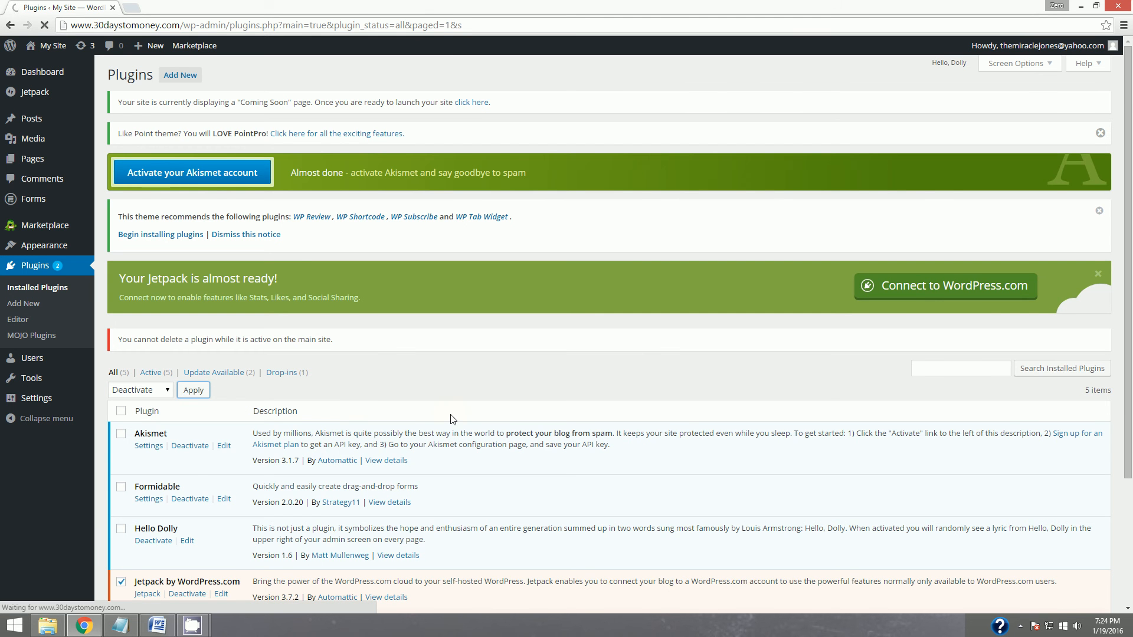
Delete the deactivated Jetpack by WordPress.com and MOJO Marketplace plugins together with a bulk action, including their files and data
scroll(451, 420, down, 2)
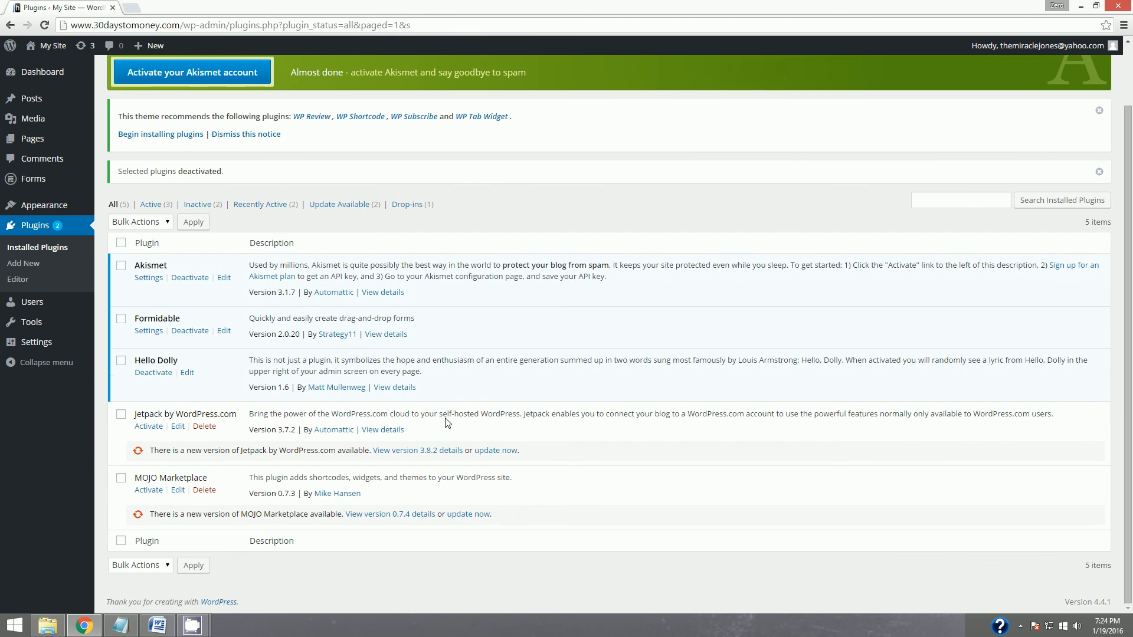
click(121, 415)
scroll(439, 425, up, 1)
scroll(440, 424, down, 1)
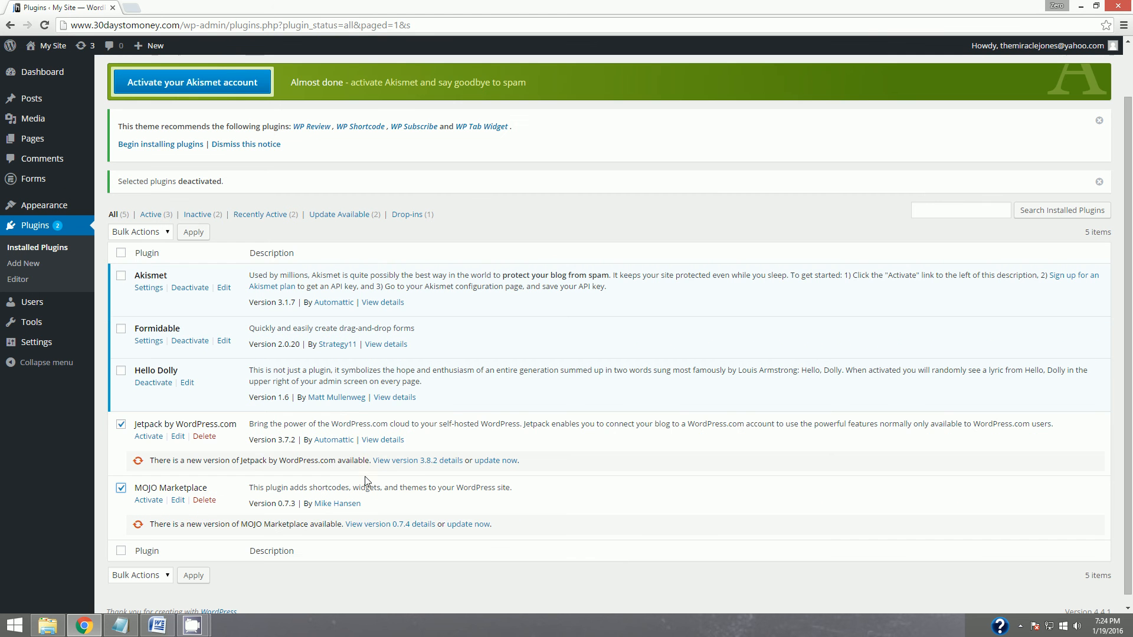
click(157, 233)
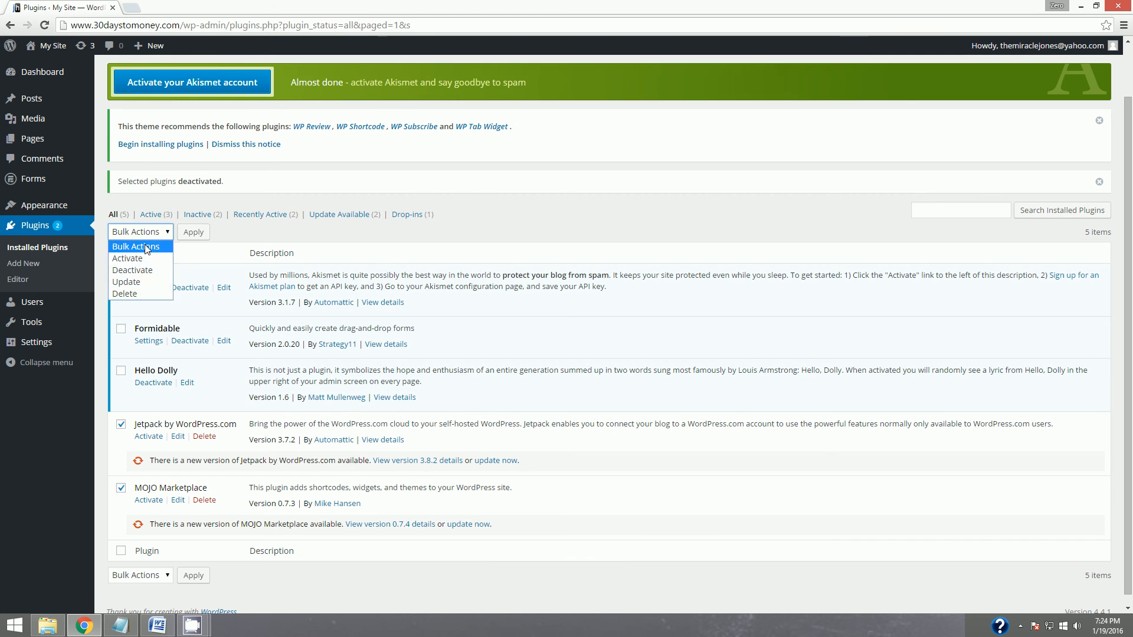
click(146, 292)
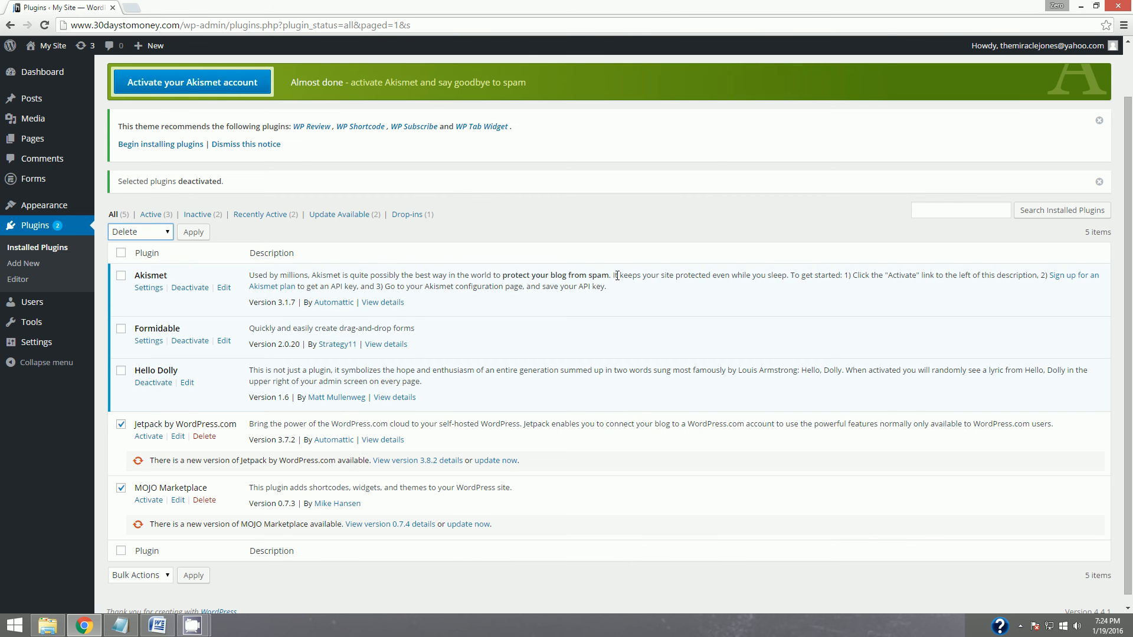
click(193, 231)
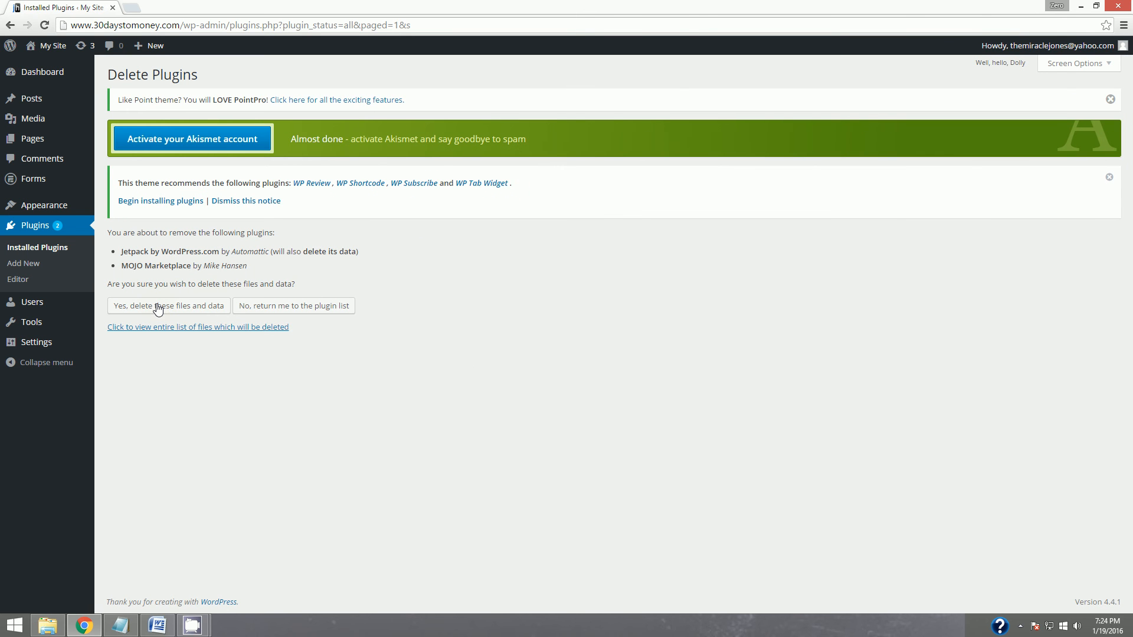
click(158, 307)
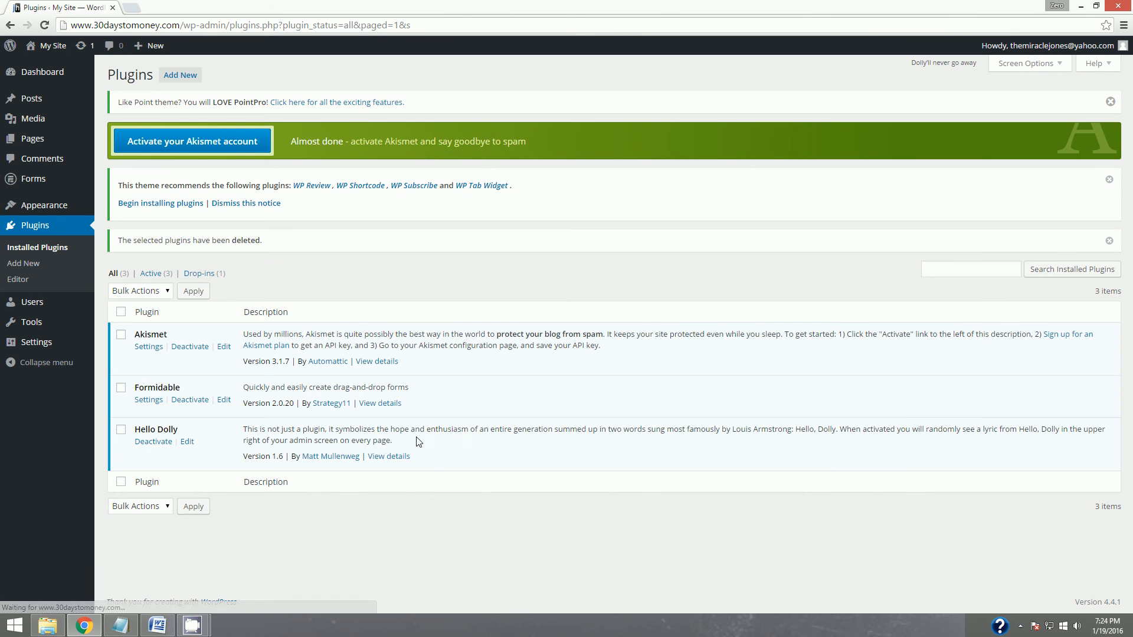
Deactivate the Hello Dolly plugin and delete it along with its files
click(157, 444)
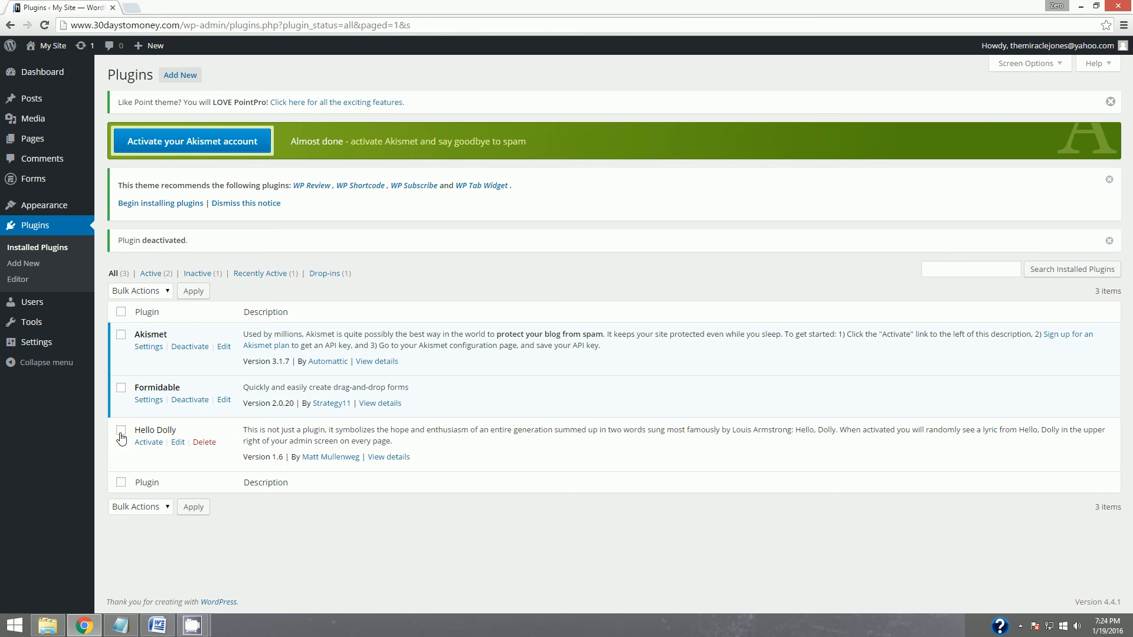
click(121, 430)
click(203, 444)
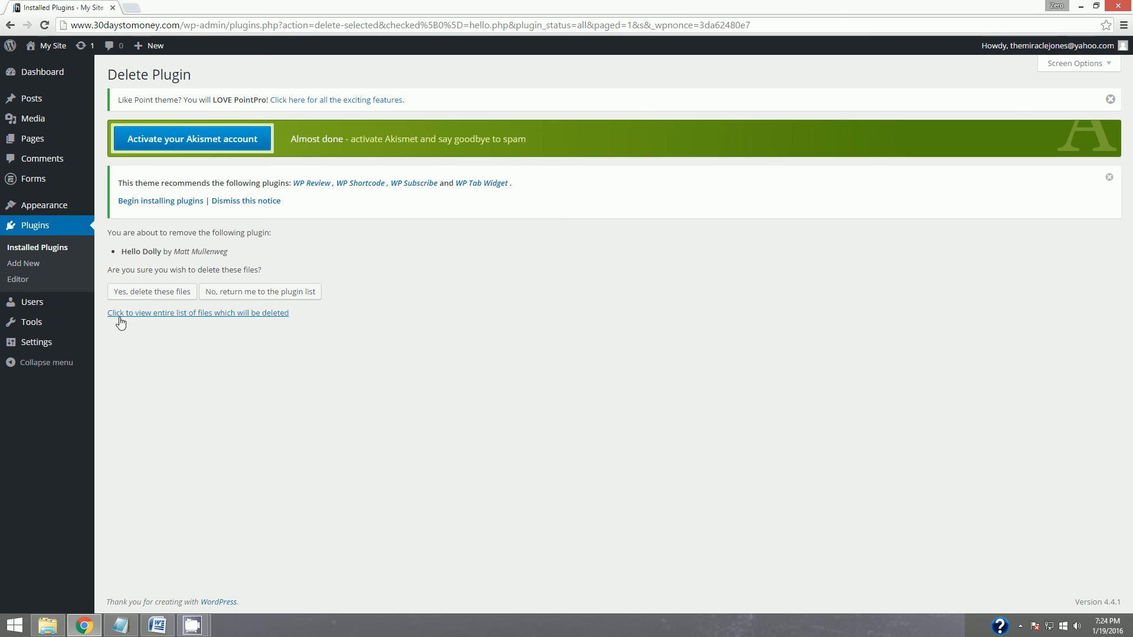
click(147, 293)
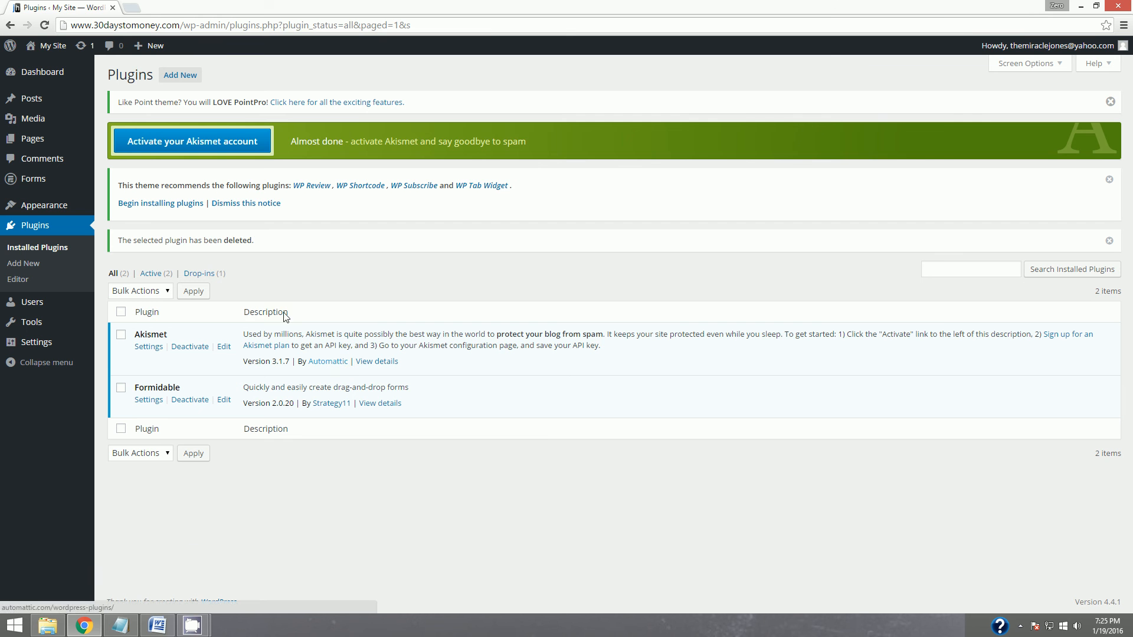
Switch to Word to check the plugin list in "initial plugins for wordpress site.docx", and return to the browser
click(157, 625)
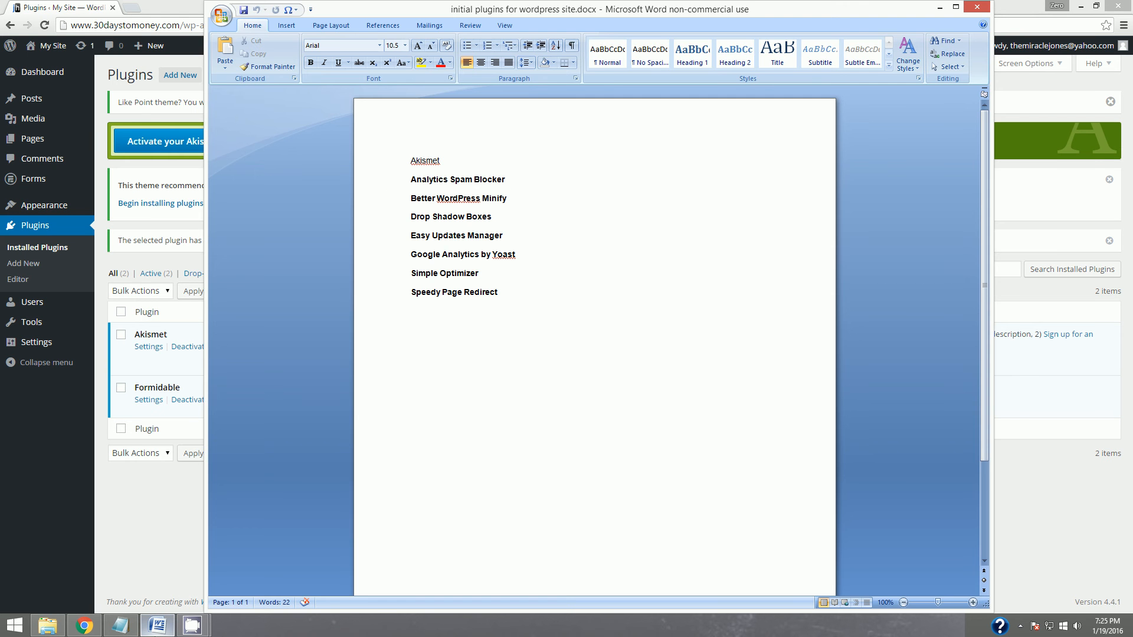
click(156, 628)
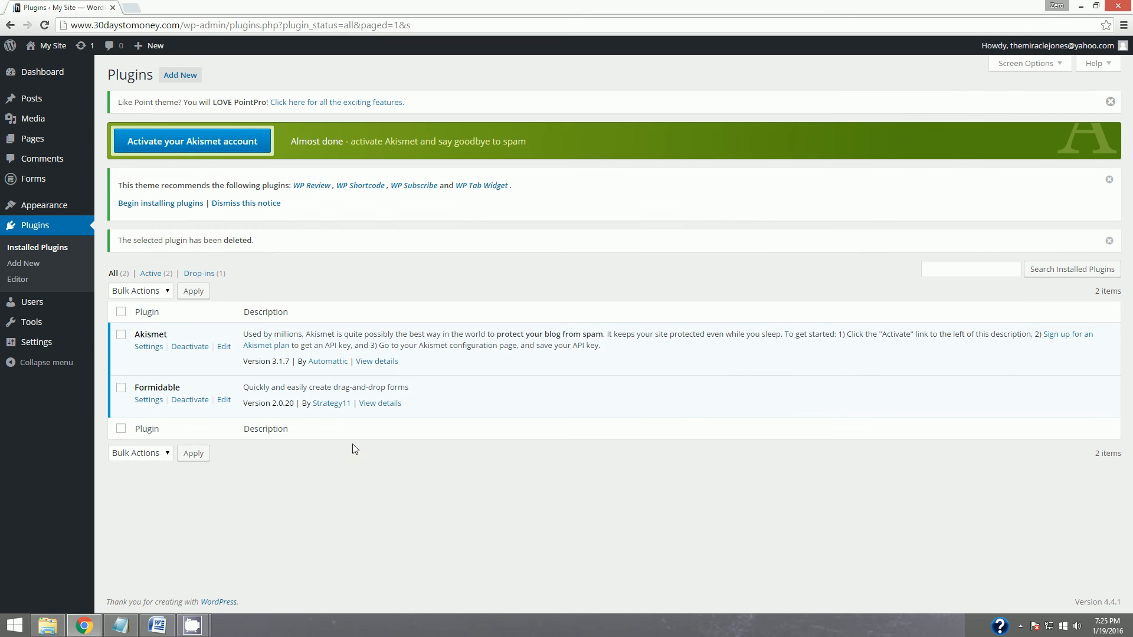